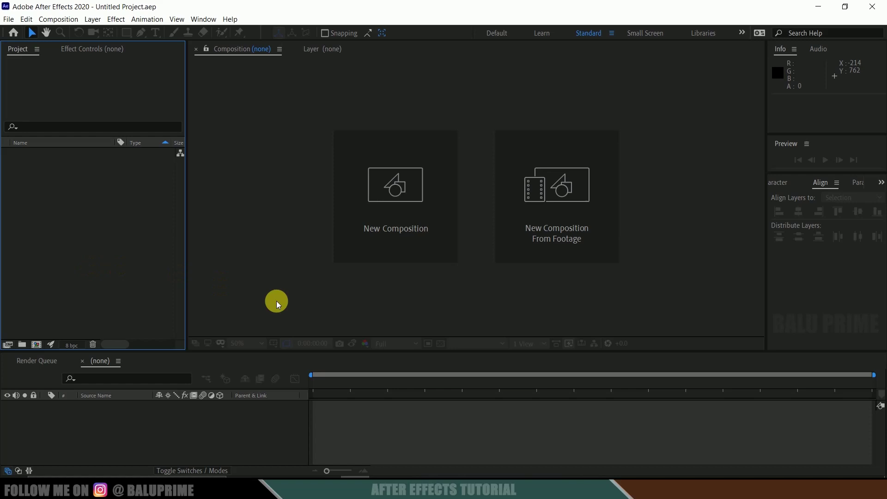
# Step: Create a new composition using the HDTV 1080 25 preset (1920×1080, 25 fps)
pyautogui.click(363, 216)
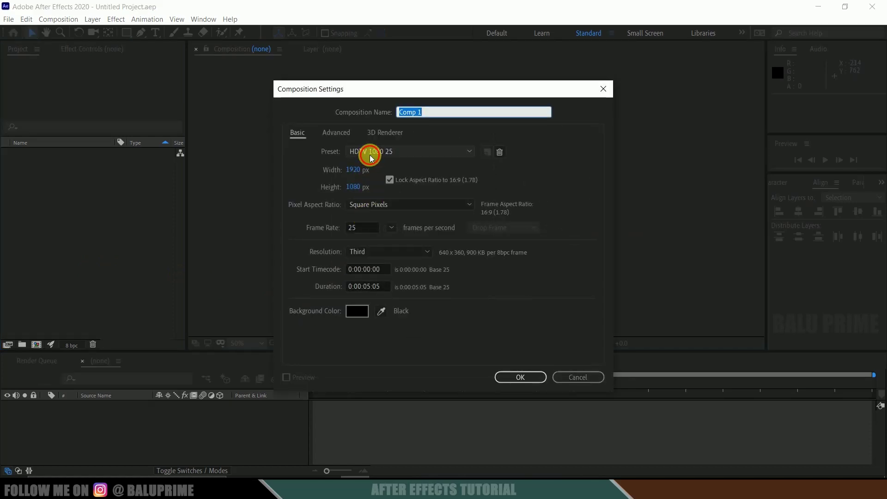
pyautogui.click(370, 154)
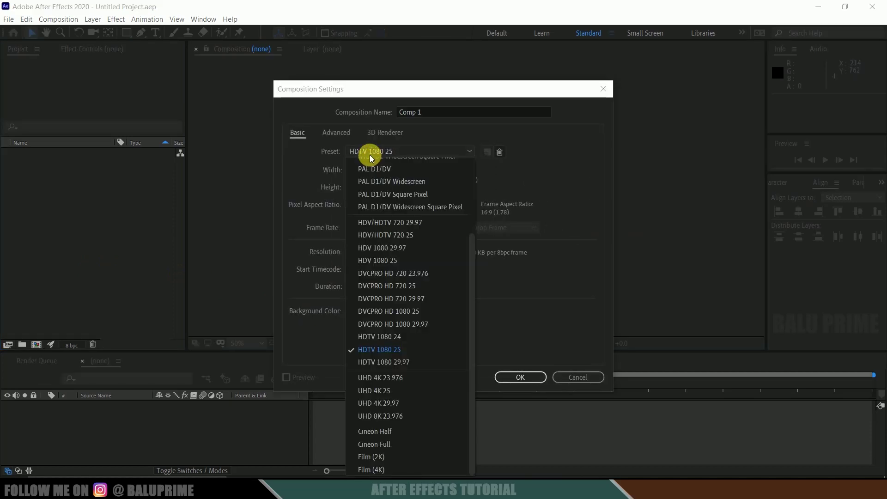
pyautogui.click(368, 355)
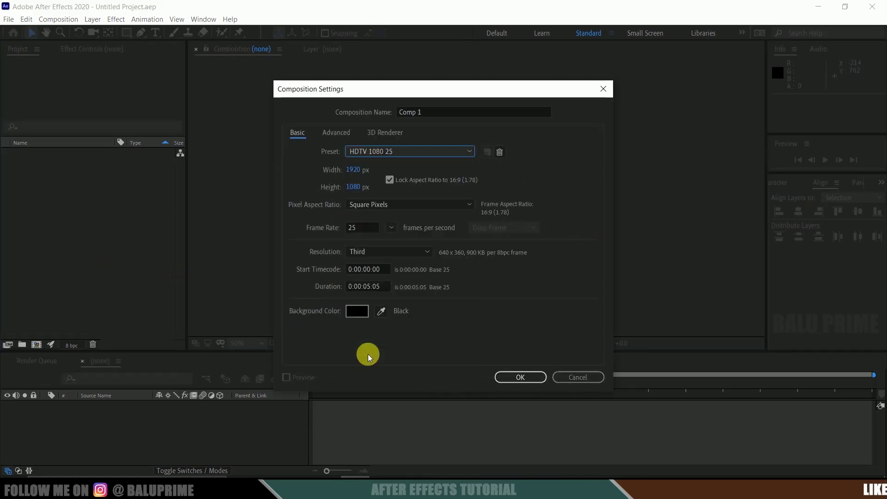
pyautogui.click(361, 228)
pyautogui.click(377, 286)
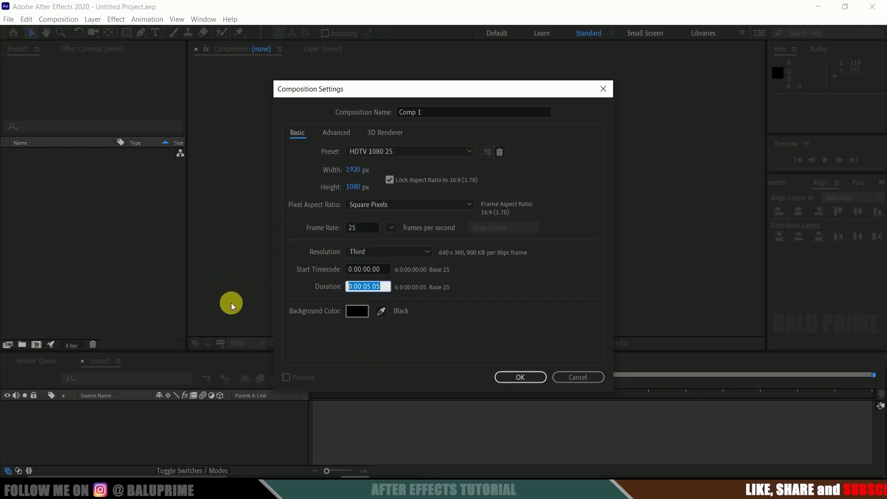
pyautogui.click(513, 378)
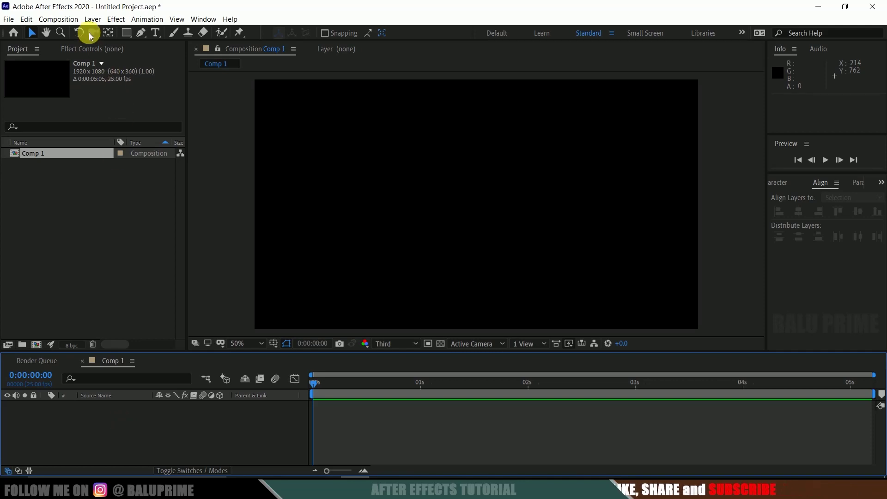
# Step: Add a comp-sized magenta solid layer
pyautogui.click(92, 19)
pyautogui.moveTo(105, 33)
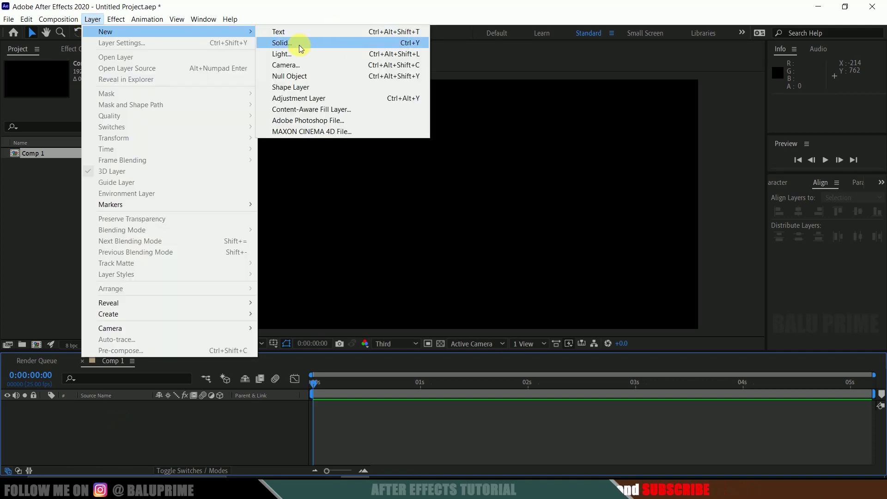
pyautogui.click(298, 43)
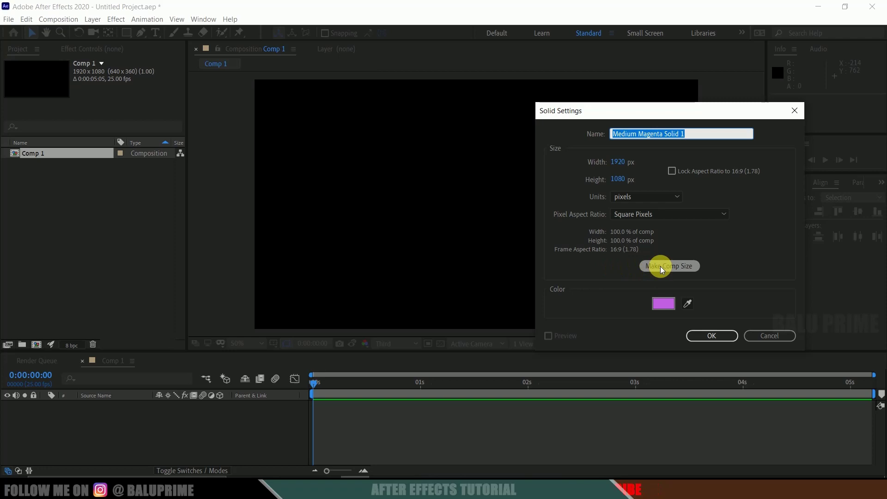
pyautogui.click(660, 266)
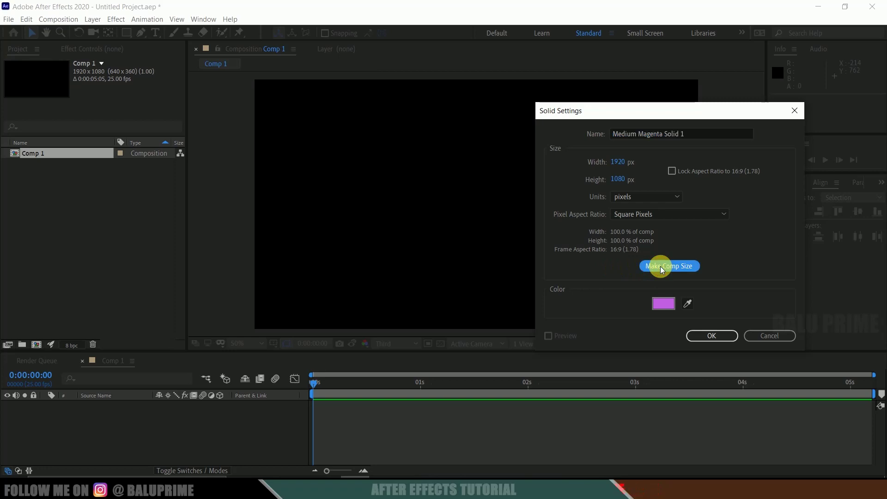
pyautogui.click(714, 339)
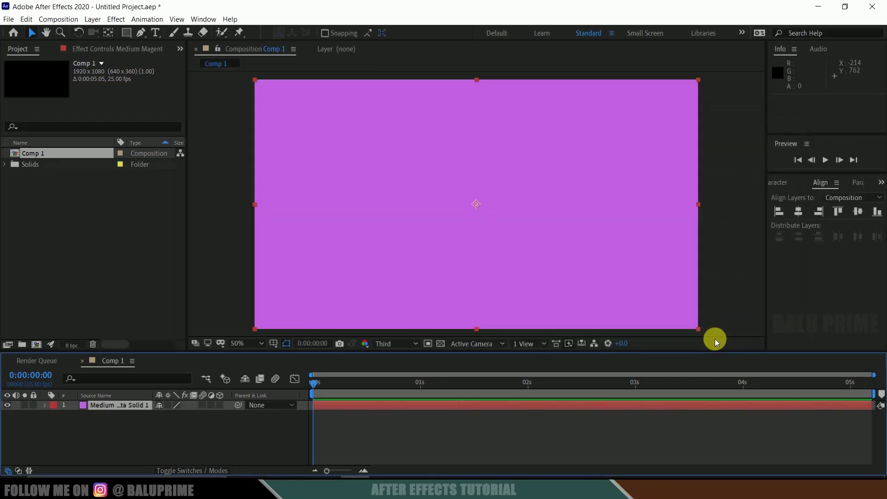
# Step: Write a white '3D TEXT' layer and scale it to 650%
pyautogui.click(170, 445)
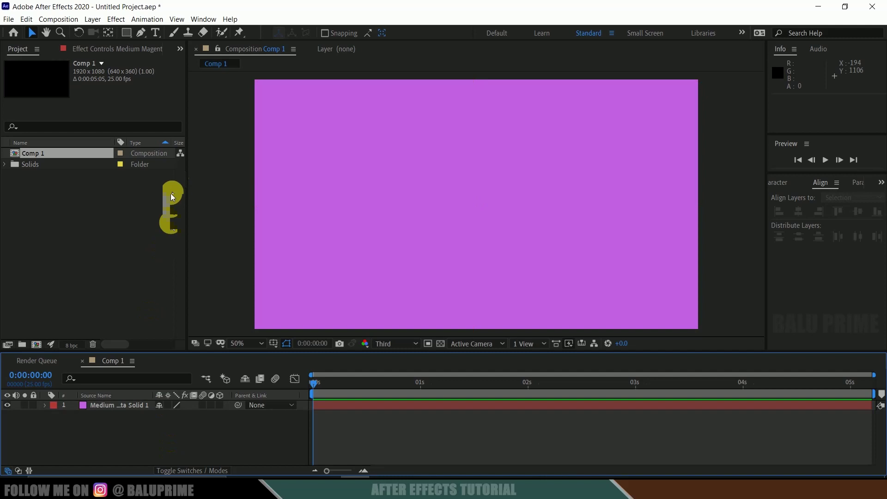
pyautogui.click(154, 33)
pyautogui.click(379, 210)
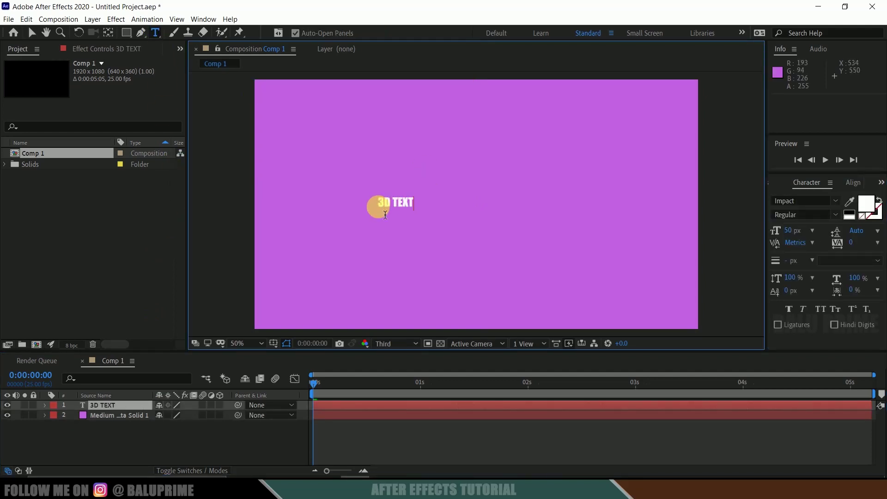
pyautogui.click(120, 453)
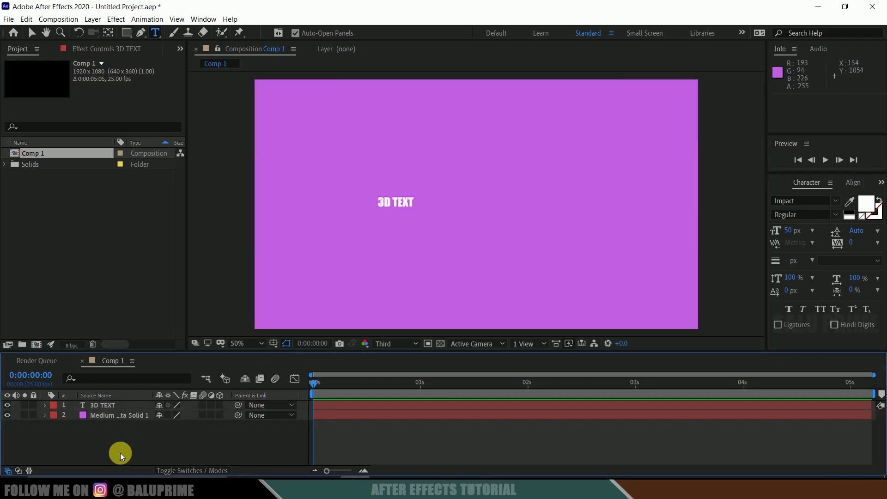
pyautogui.click(98, 405)
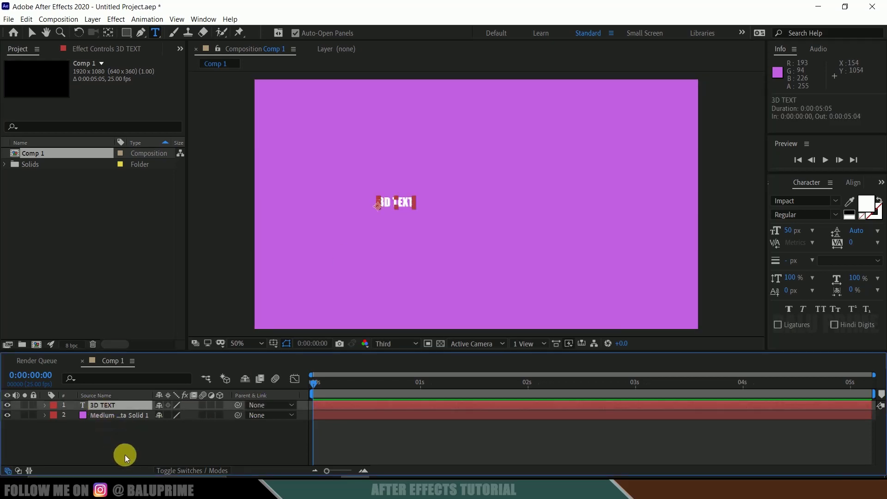
pyautogui.press('s')
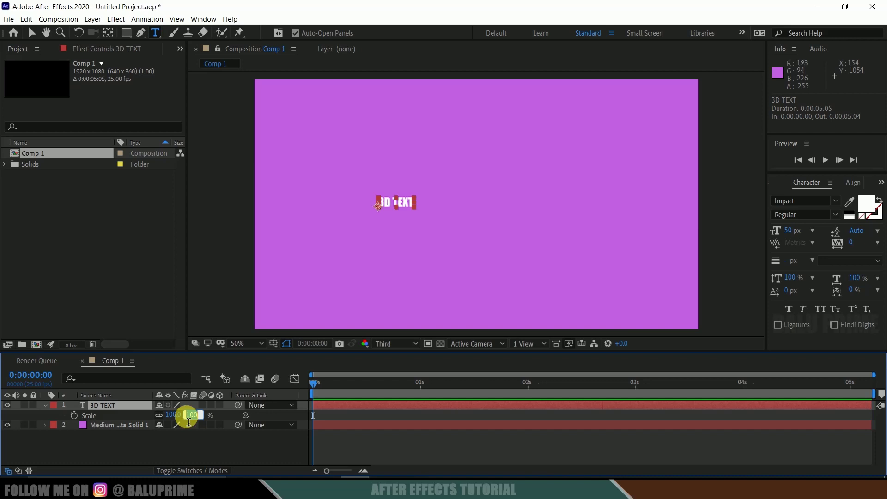
pyautogui.write('0')
pyautogui.click(187, 416)
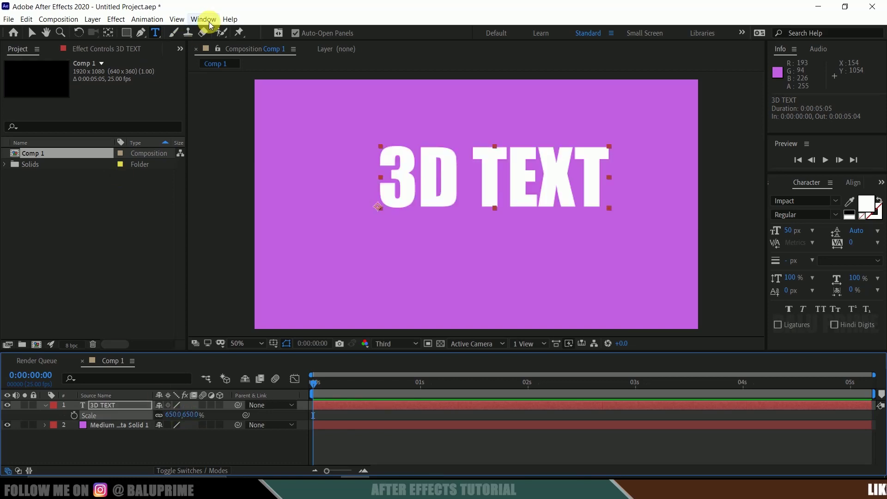
# Step: Centre the text horizontally and vertically using the Align panel
pyautogui.click(204, 19)
pyautogui.click(252, 79)
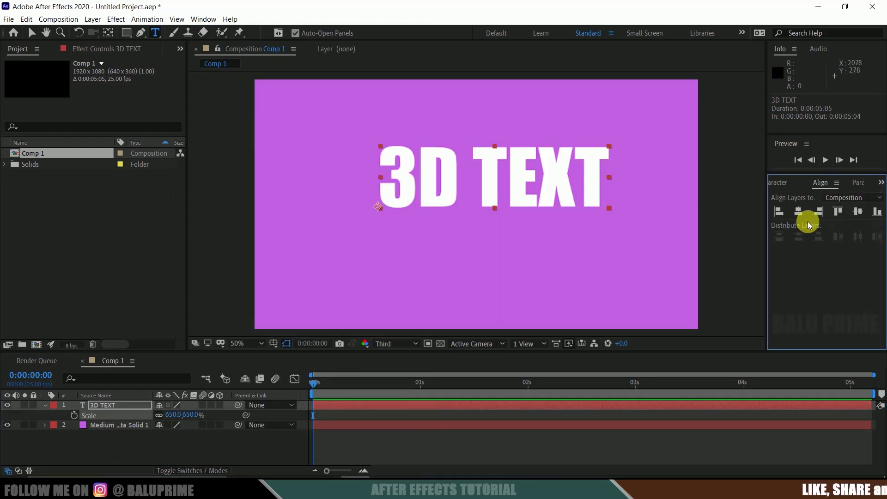
pyautogui.click(798, 212)
pyautogui.click(857, 211)
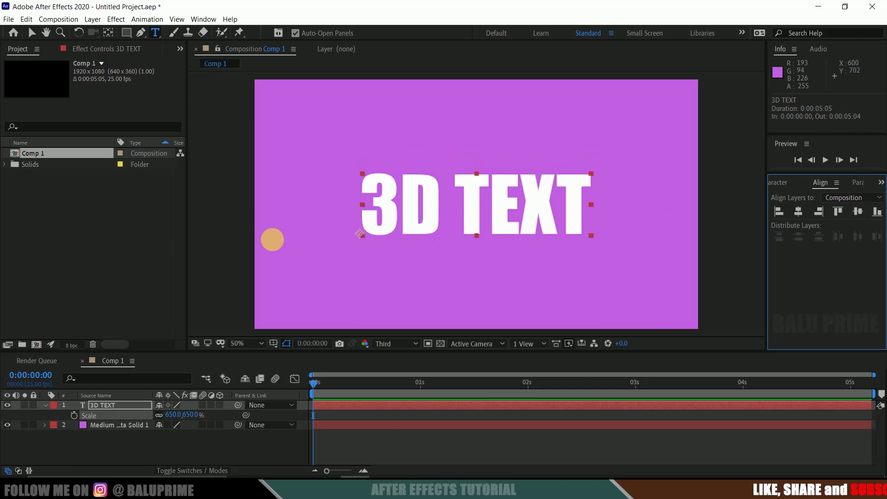
# Step: Make the 3D TEXT layer a 3D layer
pyautogui.click(95, 440)
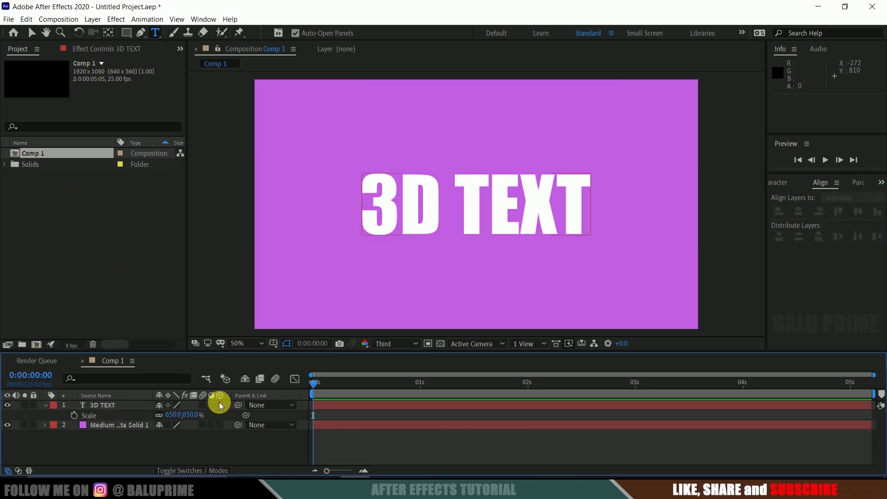
pyautogui.click(128, 405)
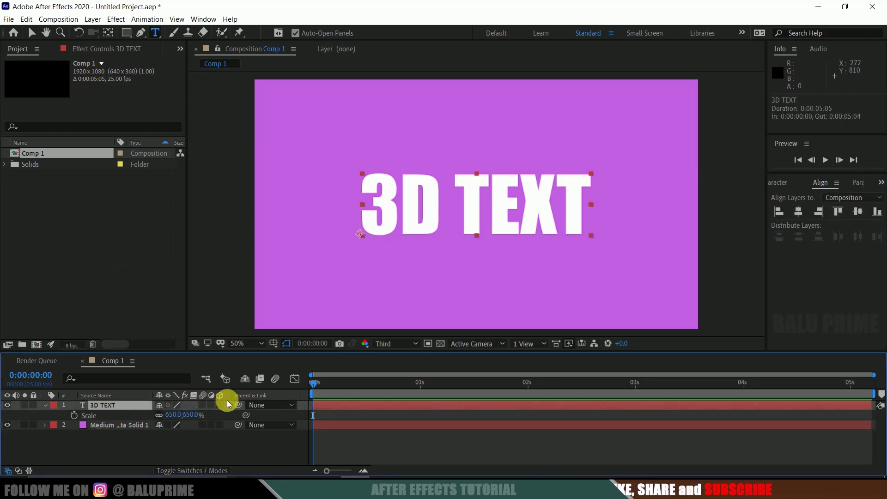
pyautogui.click(198, 468)
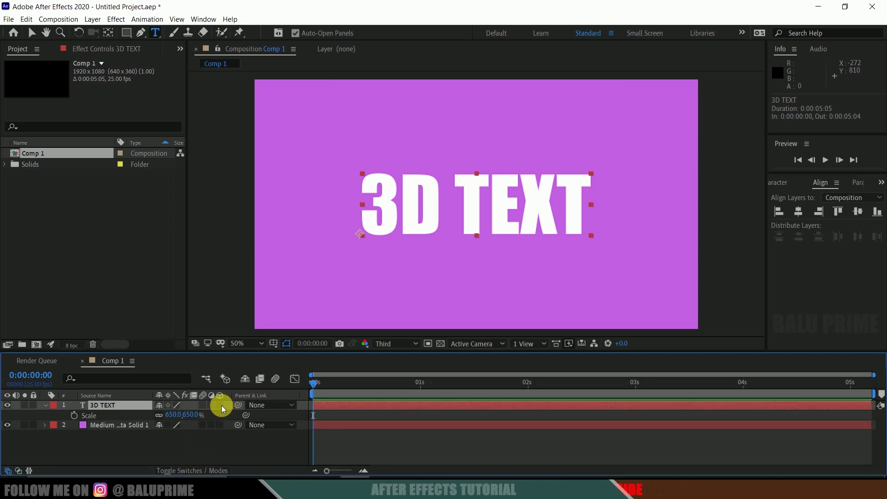
pyautogui.click(221, 405)
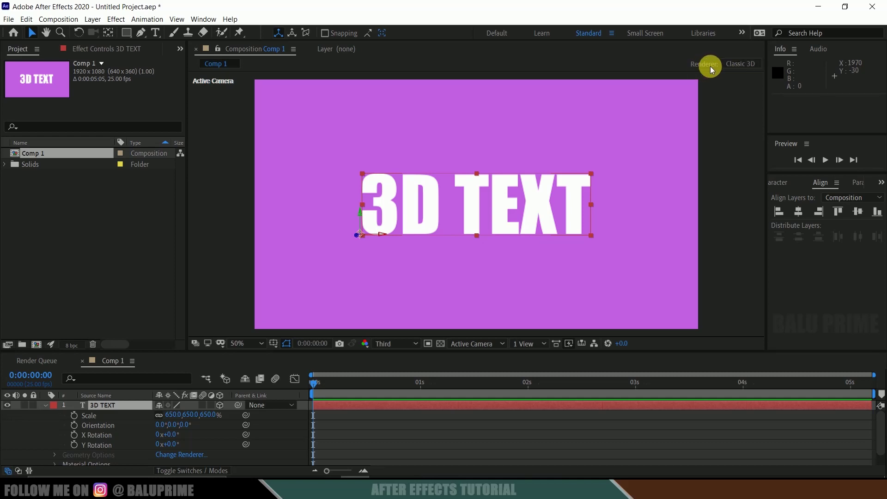
# Step: Switch the composition renderer to CINEMA 4D and select the Geometry Options group
pyautogui.click(743, 63)
pyautogui.click(381, 185)
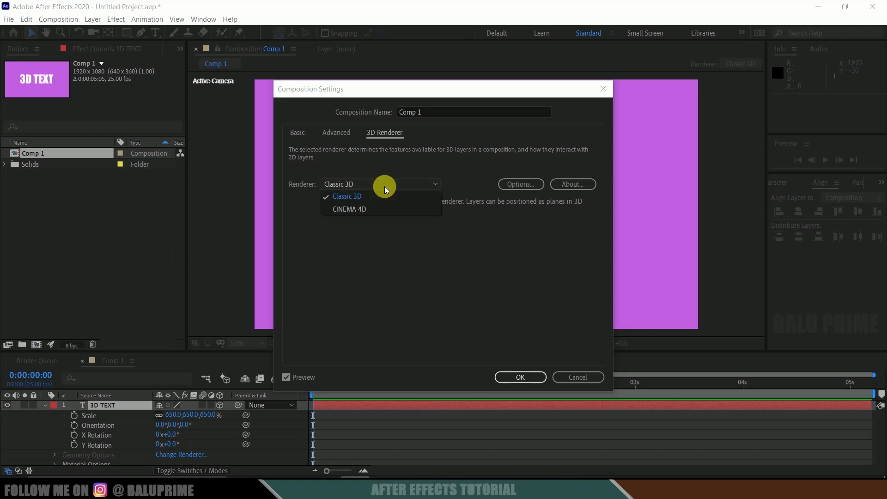
pyautogui.click(356, 207)
pyautogui.click(515, 377)
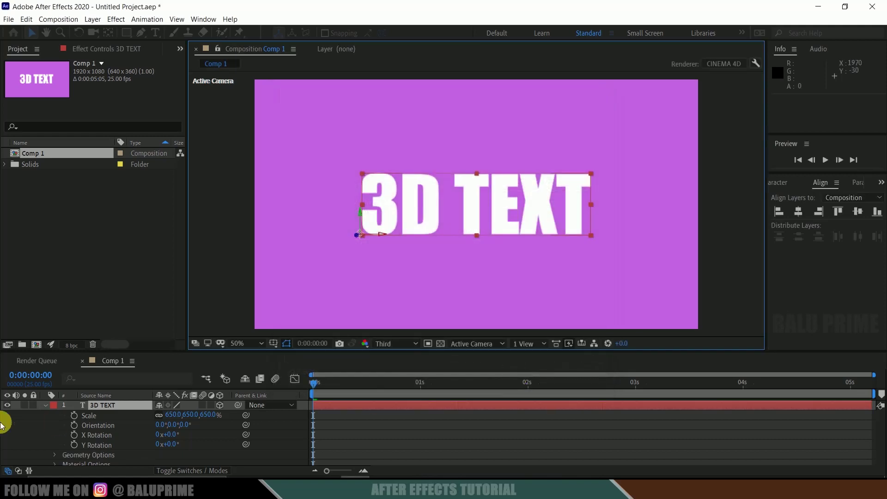
pyautogui.scroll(-1, 104, 449)
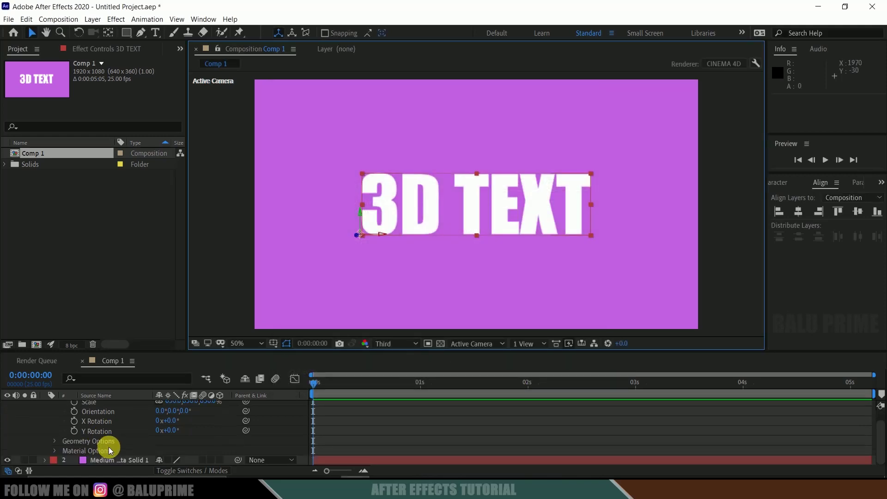
pyautogui.click(76, 442)
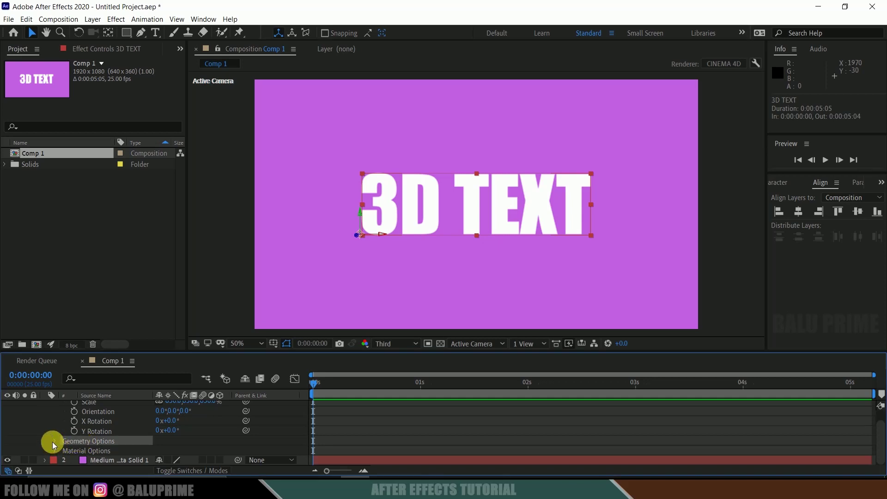
# Step: Expand Geometry Options and set Extrusion Depth to 35
pyautogui.click(55, 441)
pyautogui.scroll(-3, 90, 432)
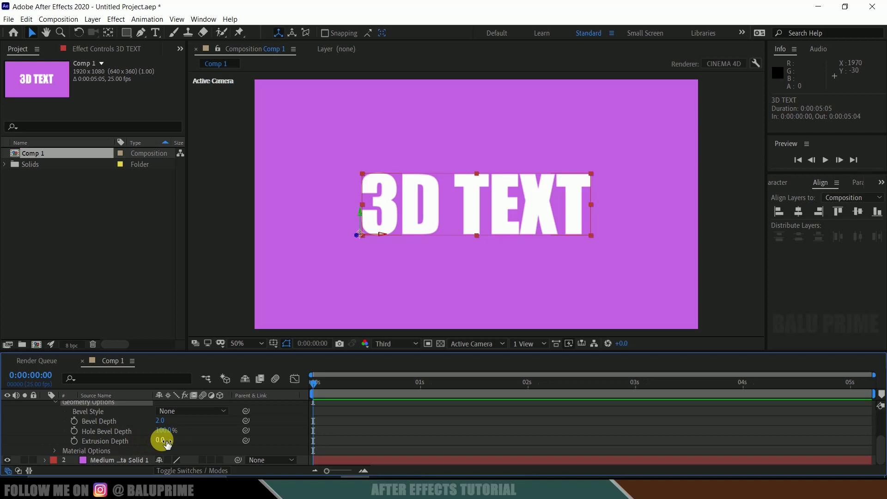
pyautogui.moveTo(161, 440); pyautogui.dragTo(171, 442)
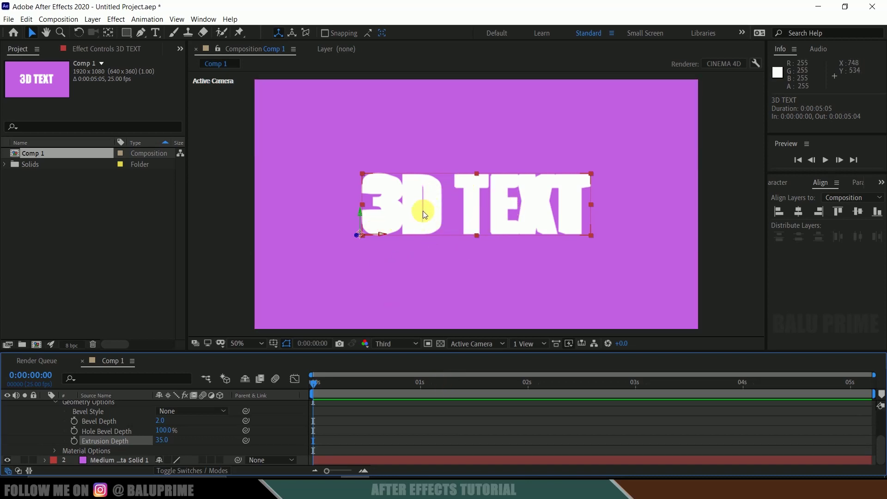
pyautogui.scroll(2, 148, 433)
pyautogui.scroll(3, 132, 431)
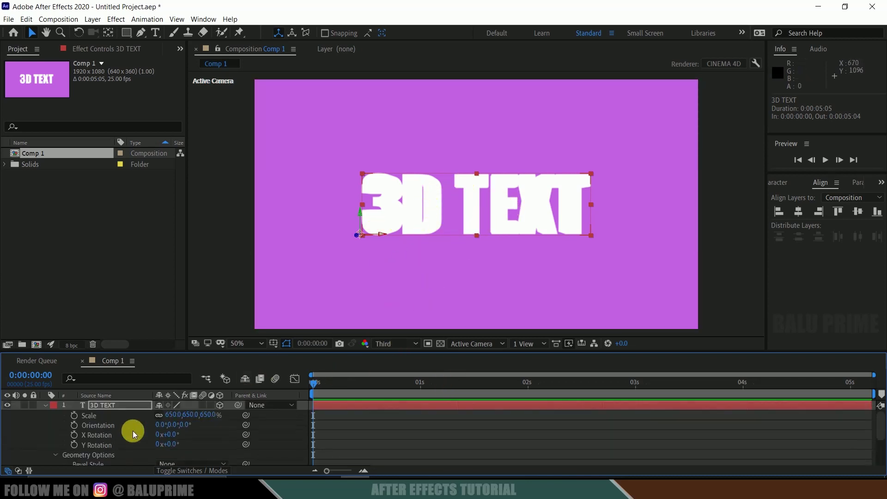
# Step: Add a Side Brightness animator at -90%, then start a new camera layer
pyautogui.click(45, 405)
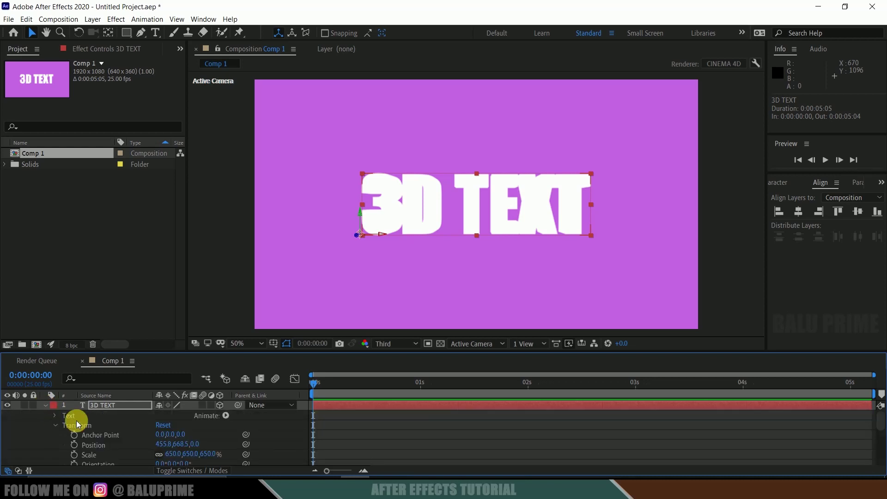
pyautogui.click(226, 415)
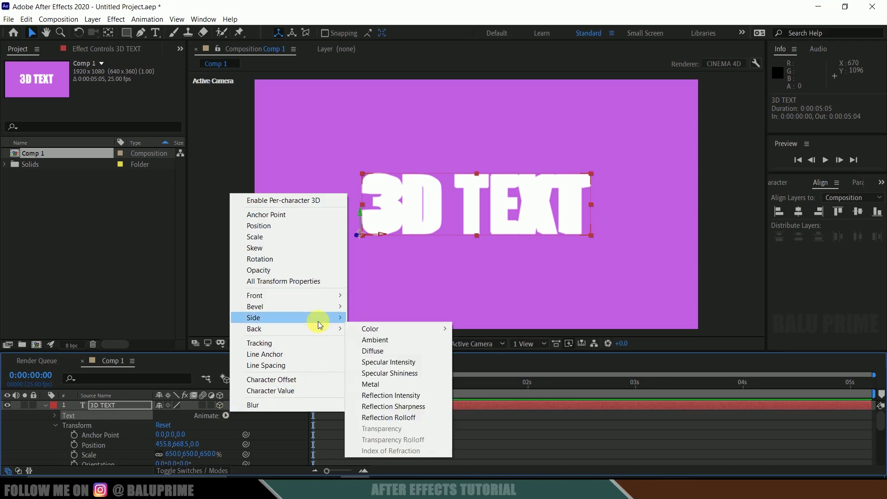
pyautogui.moveTo(370, 318)
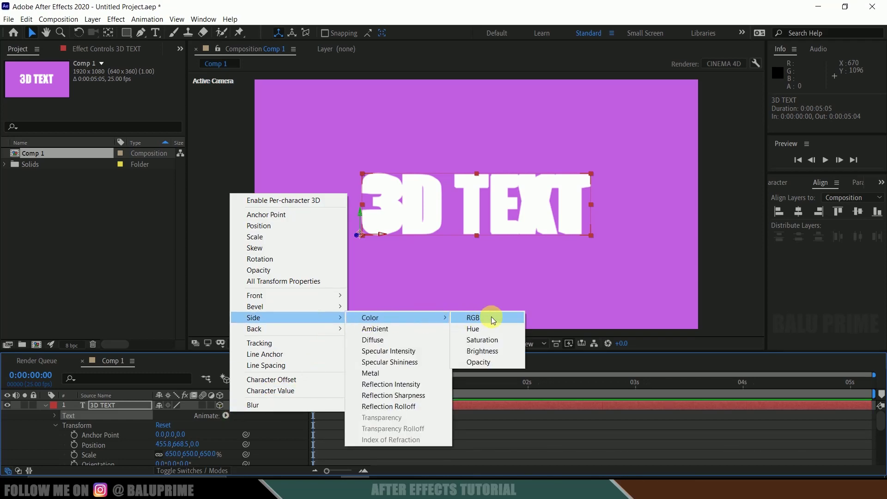
pyautogui.click(479, 350)
pyautogui.scroll(-2, 148, 443)
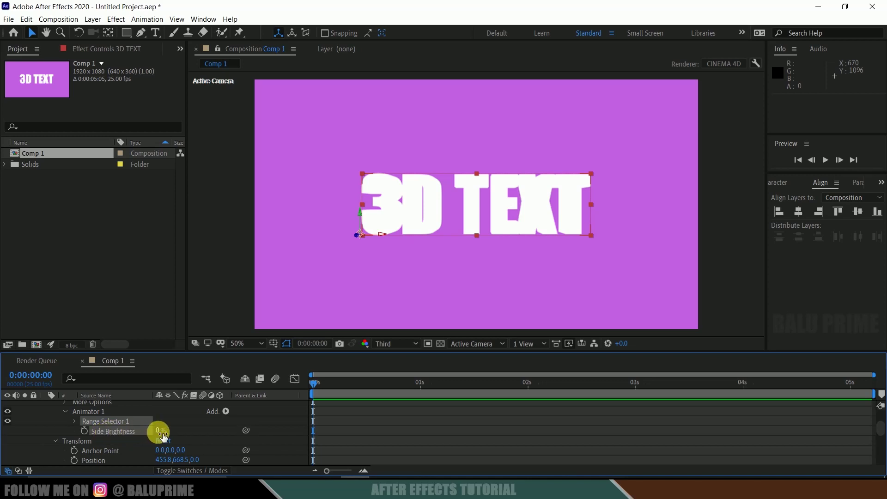
pyautogui.moveTo(161, 434); pyautogui.dragTo(129, 430)
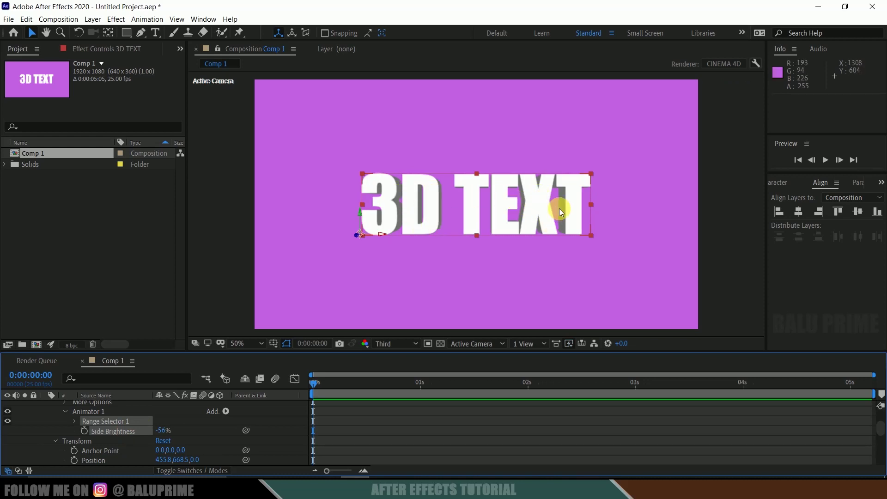
pyautogui.click(163, 432)
pyautogui.write('-90')
pyautogui.press('Return')
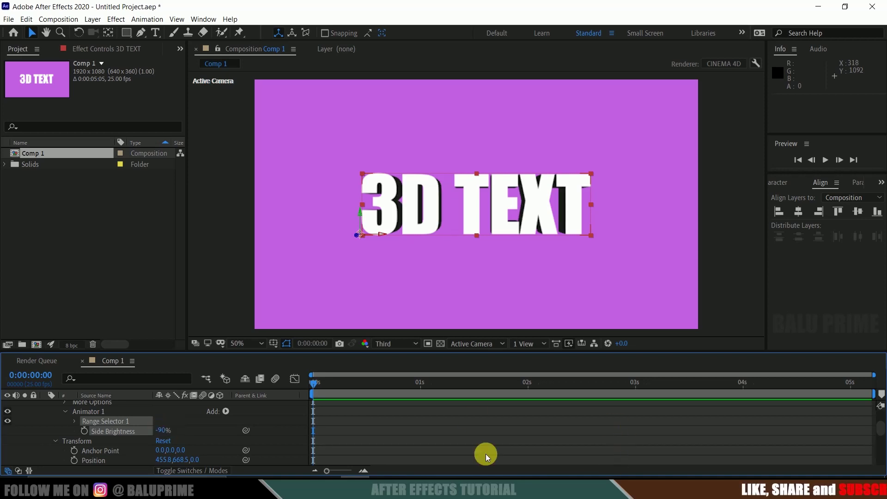
pyautogui.scroll(2, 125, 415)
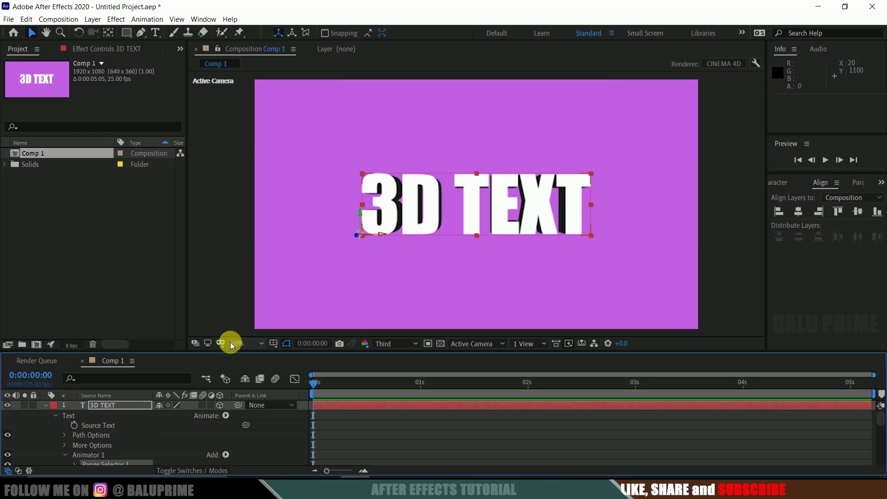
pyautogui.click(91, 20)
pyautogui.click(303, 62)
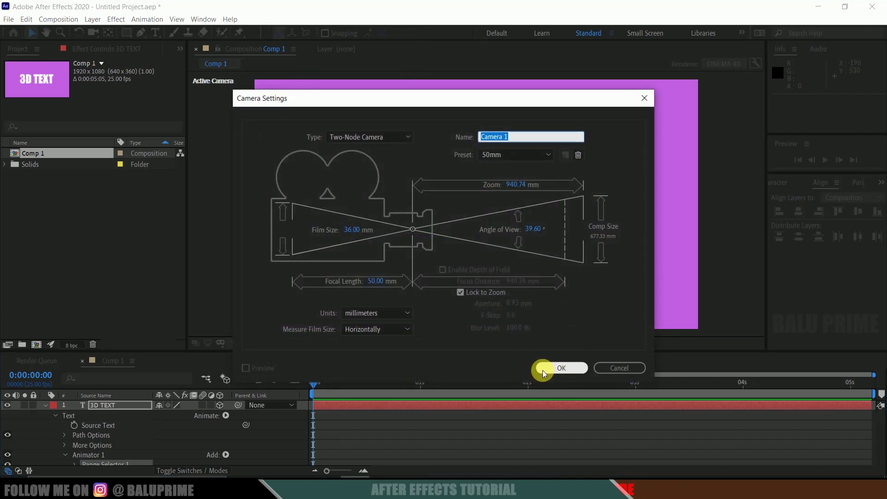
# Step: Add Camera 1 and orbit it to show the text's dark extruded sides
pyautogui.click(542, 370)
pyautogui.click(91, 33)
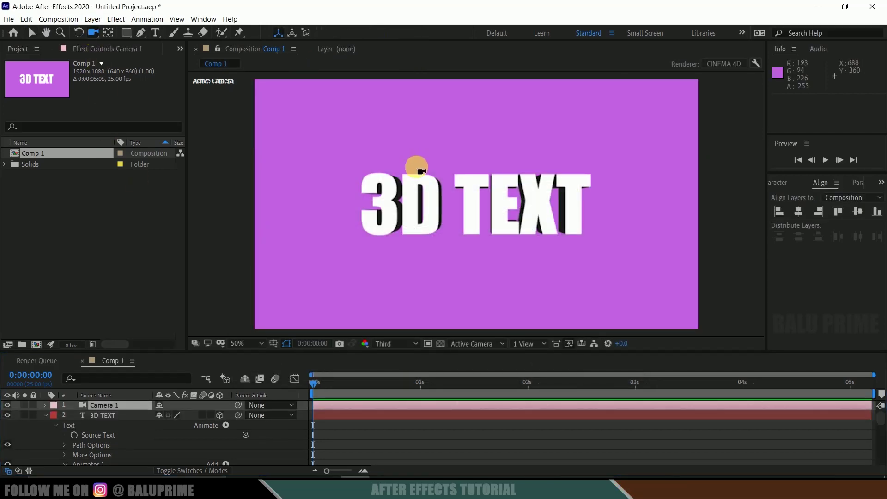
pyautogui.moveTo(421, 170)
pyautogui.mouseDown()
pyautogui.moveTo(449, 213)
pyautogui.moveTo(451, 194)
pyautogui.moveTo(485, 275)
pyautogui.mouseUp()
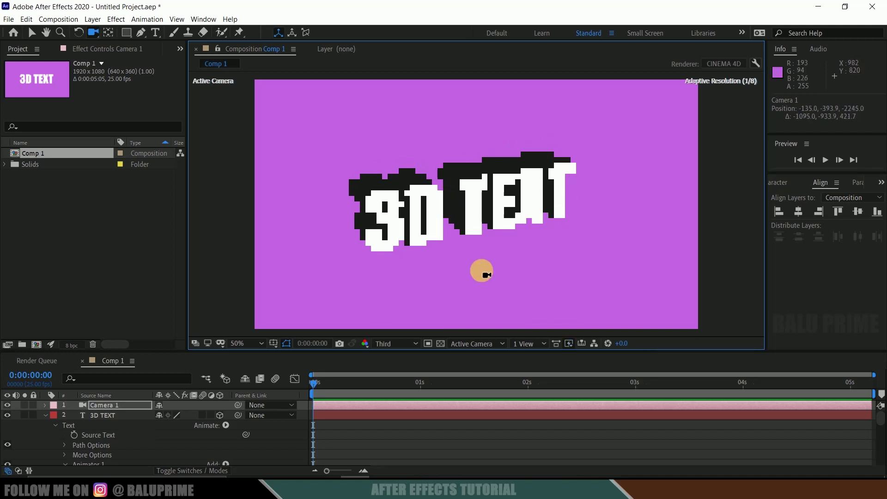
pyautogui.moveTo(459, 204); pyautogui.dragTo(457, 215)
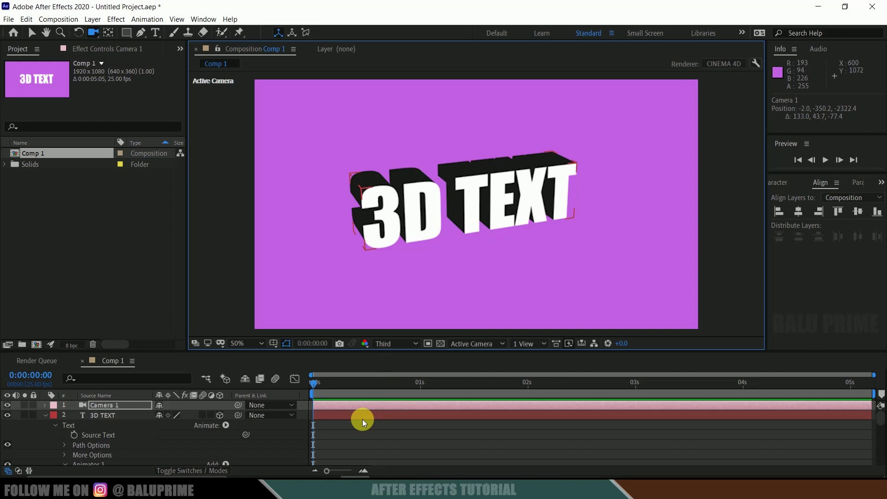
pyautogui.scroll(-5, 124, 432)
pyautogui.scroll(-3, 124, 432)
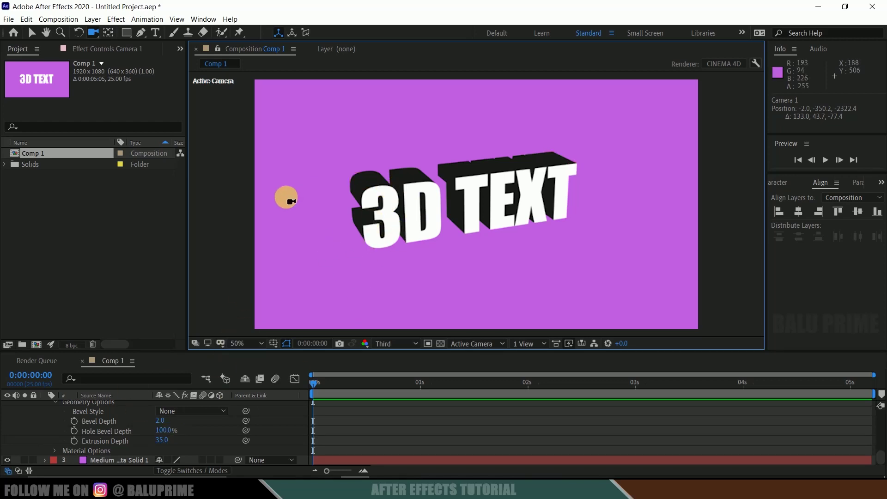
# Step: Add Spot Light 1, keeping Spot as the light type
pyautogui.click(92, 19)
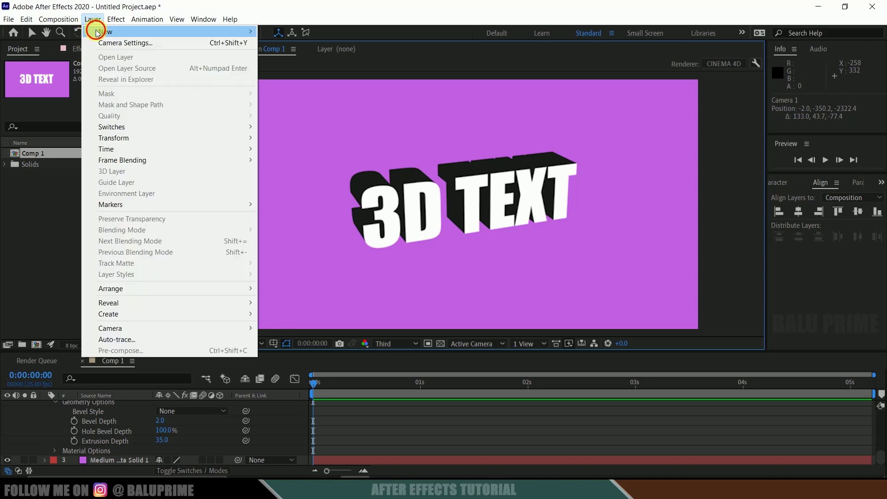
pyautogui.moveTo(104, 31)
pyautogui.click(305, 53)
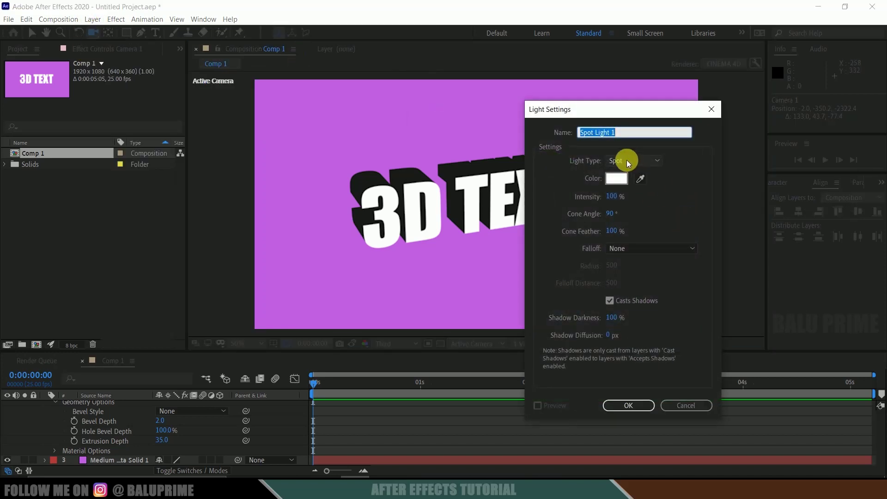
pyautogui.click(626, 161)
pyautogui.click(624, 181)
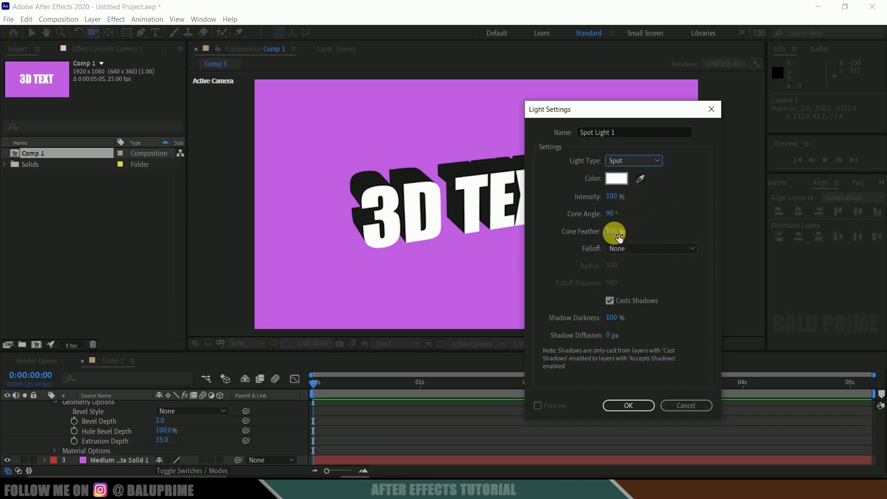
pyautogui.click(630, 406)
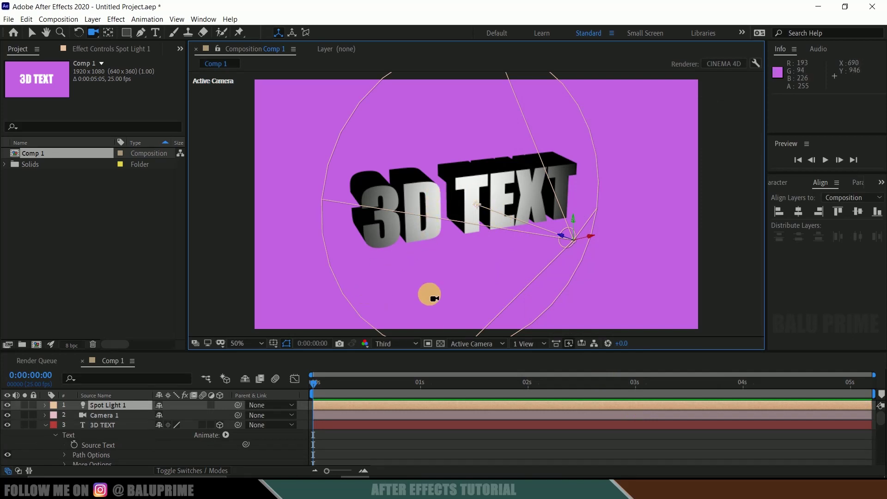
pyautogui.scroll(-3, 123, 438)
pyautogui.scroll(-2, 122, 441)
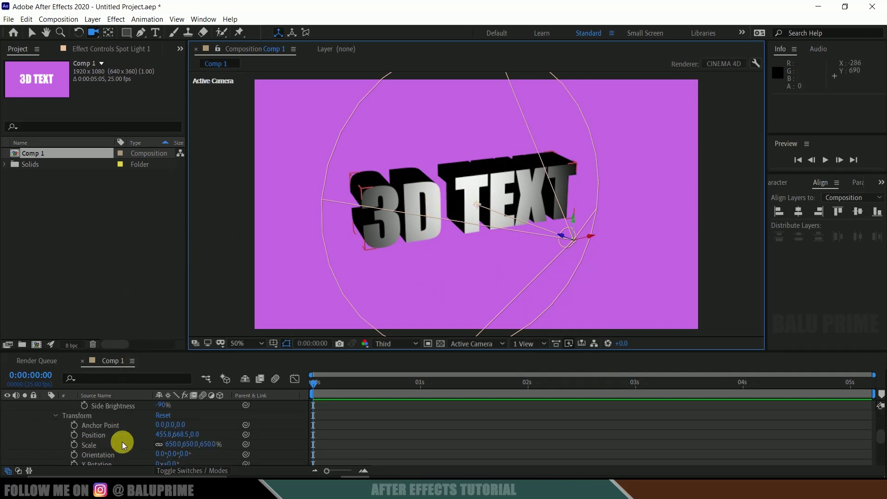
pyautogui.scroll(-3, 122, 442)
pyautogui.scroll(-3, 122, 442)
# Step: Give the text a Concave bevel style with bevel depth 1.0
pyautogui.click(87, 410)
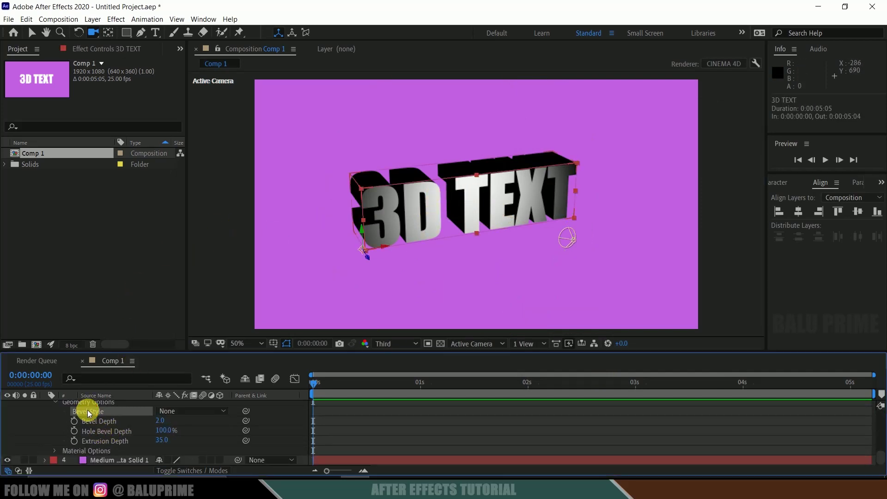
pyautogui.click(170, 411)
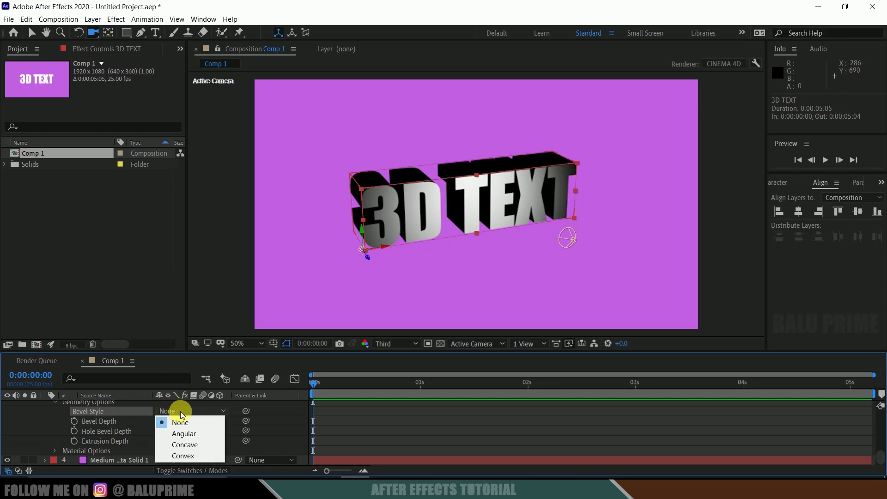
pyautogui.click(182, 444)
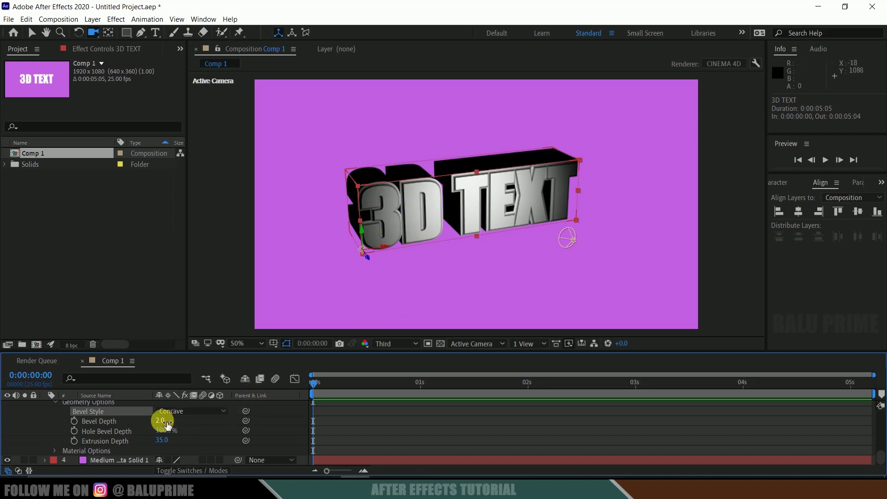
pyautogui.write('1')
pyautogui.press('Return')
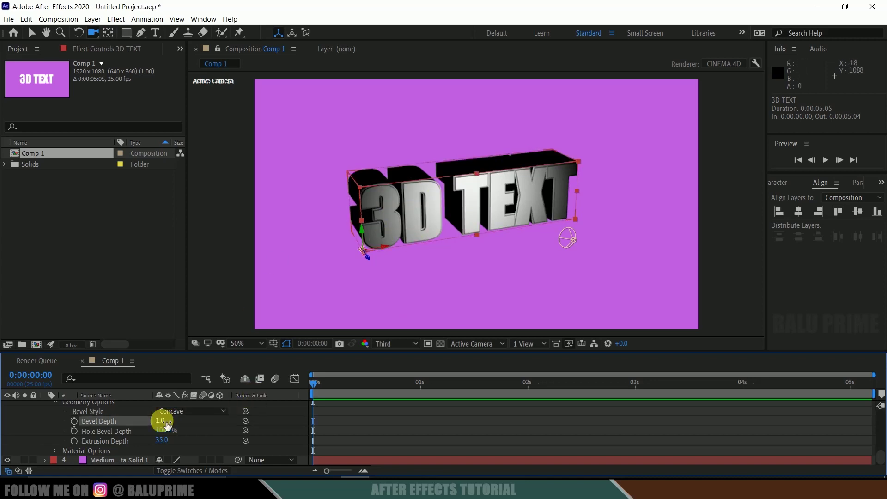
# Step: Try Convex and Angular bevel styles, then return to Concave
pyautogui.click(186, 414)
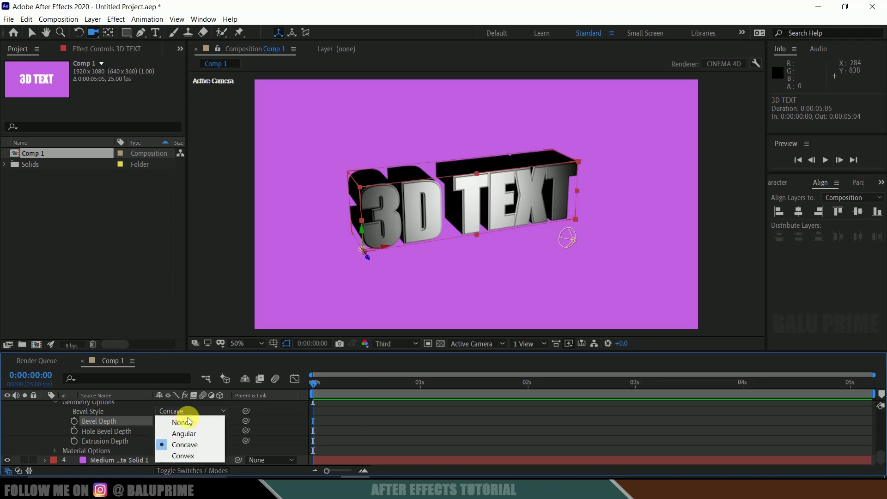
pyautogui.click(180, 452)
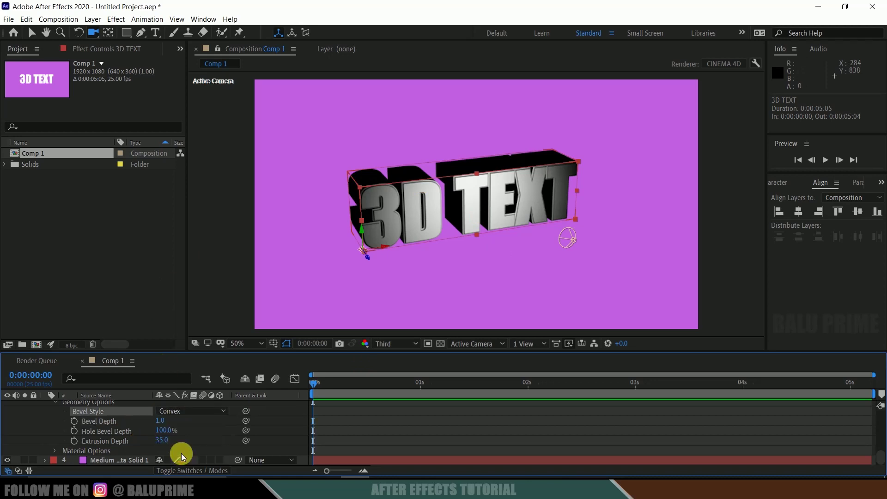
pyautogui.click(194, 414)
pyautogui.click(189, 378)
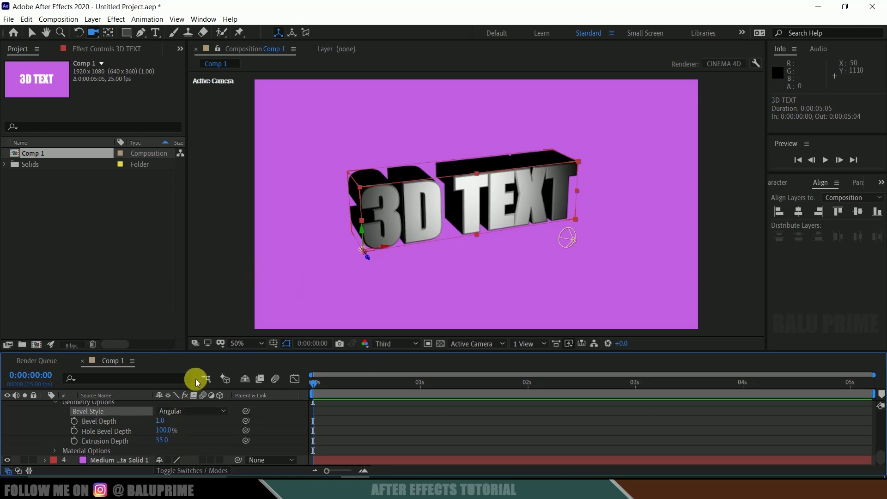
pyautogui.click(185, 413)
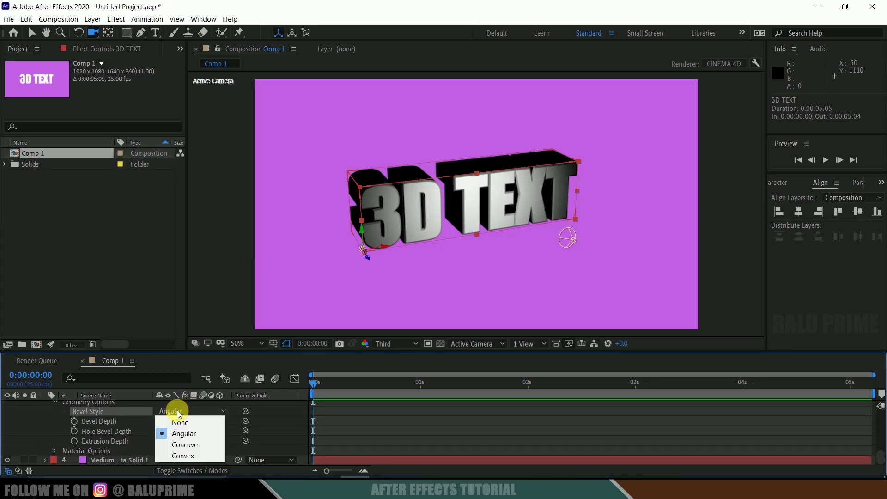
pyautogui.click(187, 443)
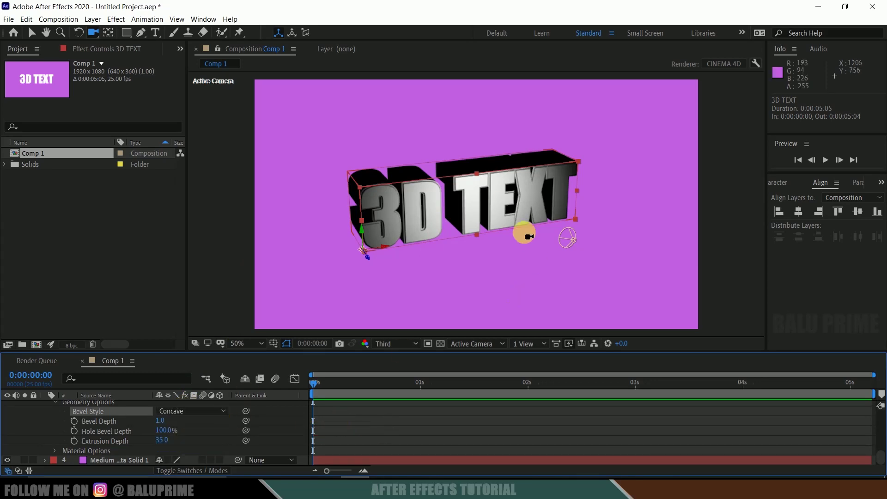
pyautogui.scroll(5, 104, 431)
pyautogui.scroll(3, 101, 434)
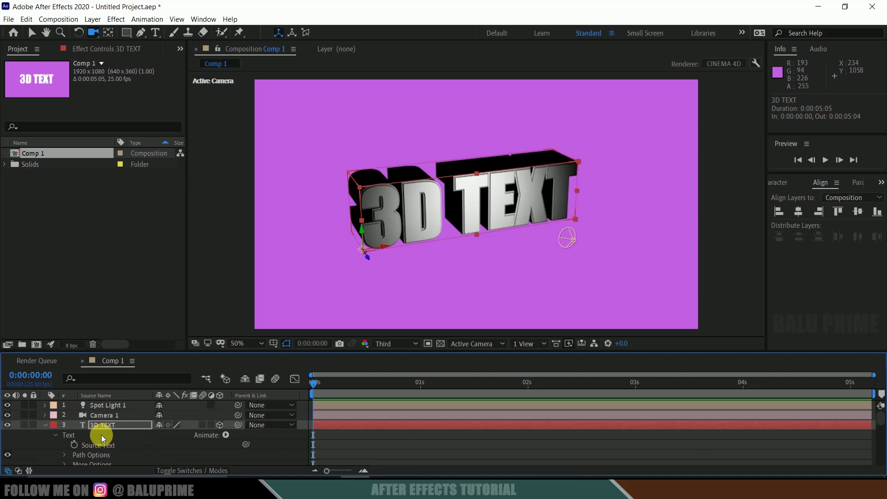
# Step: Keyframe Position at 1s with X at -1000, off-screen left
pyautogui.press('p')
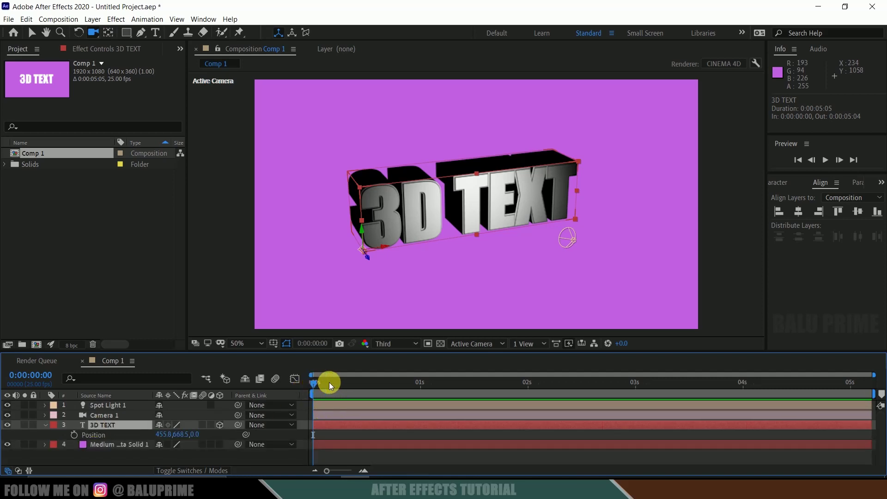
pyautogui.moveTo(329, 381); pyautogui.dragTo(391, 386)
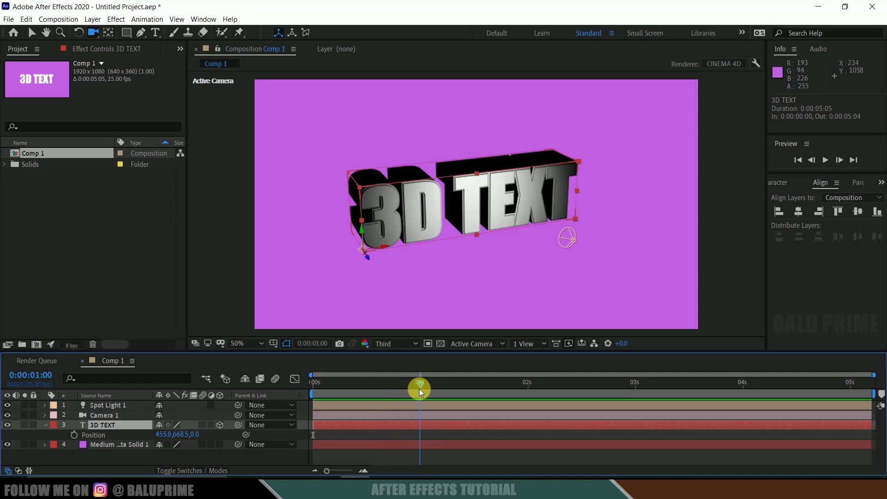
pyautogui.click(74, 434)
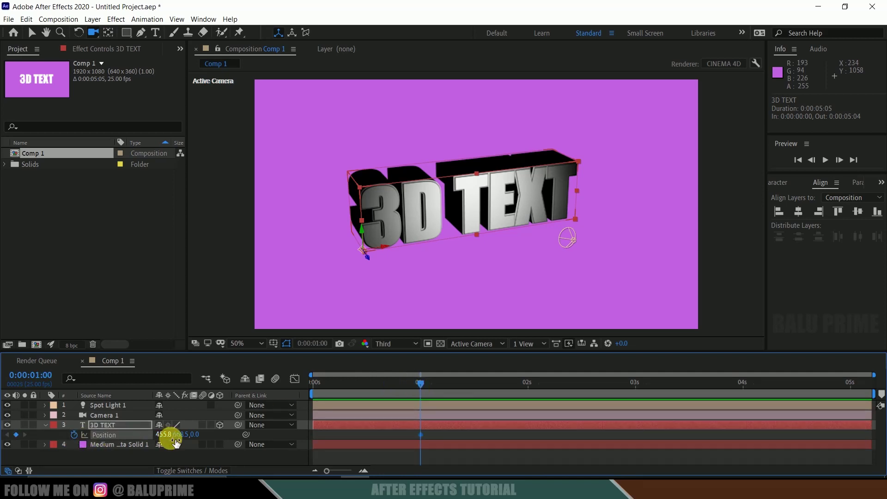
pyautogui.moveTo(163, 435); pyautogui.dragTo(6, 441)
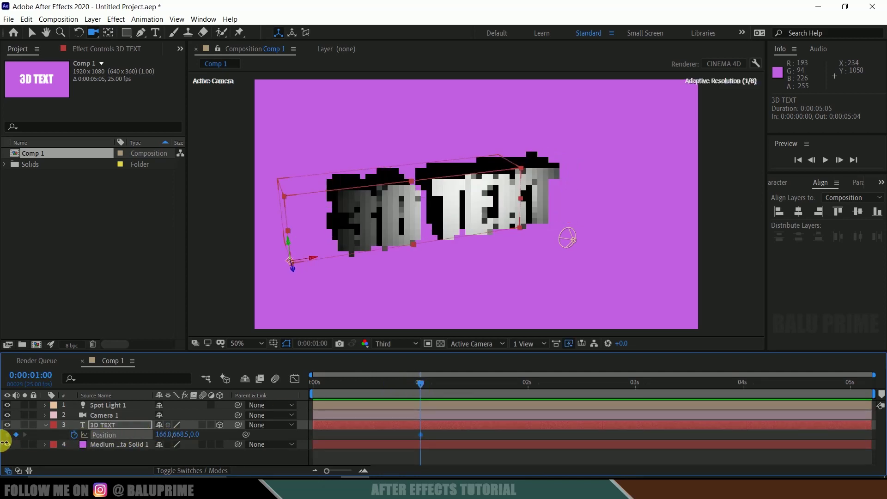
pyautogui.click(169, 434)
pyautogui.write('-1000')
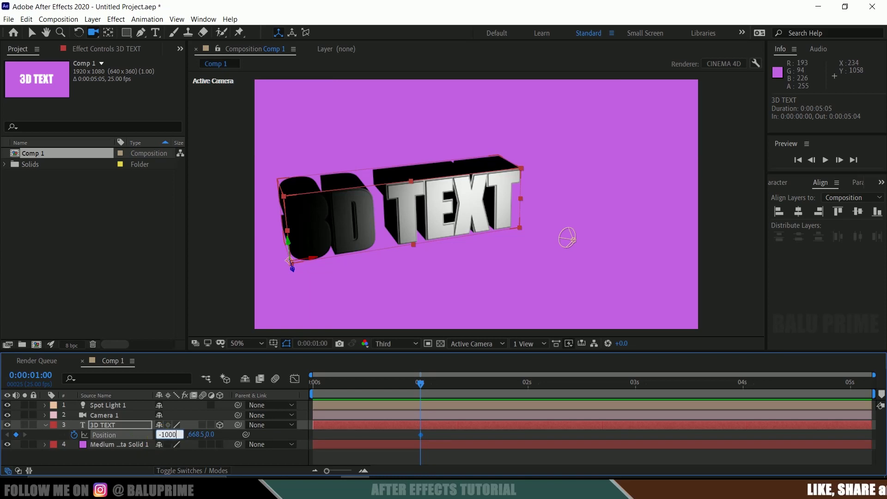
pyautogui.press('Return')
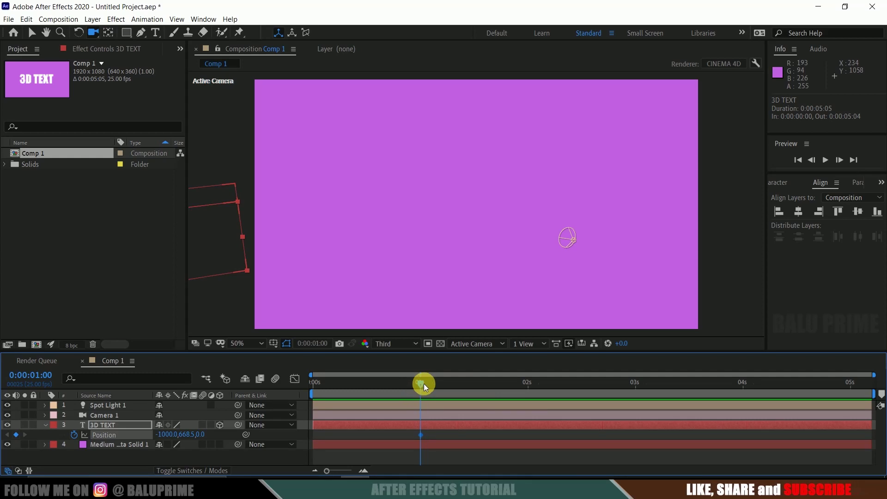
# Step: Add a later Position keyframe, setting X to 980, then scrubbing to about 487
pyautogui.moveTo(423, 383); pyautogui.dragTo(465, 383)
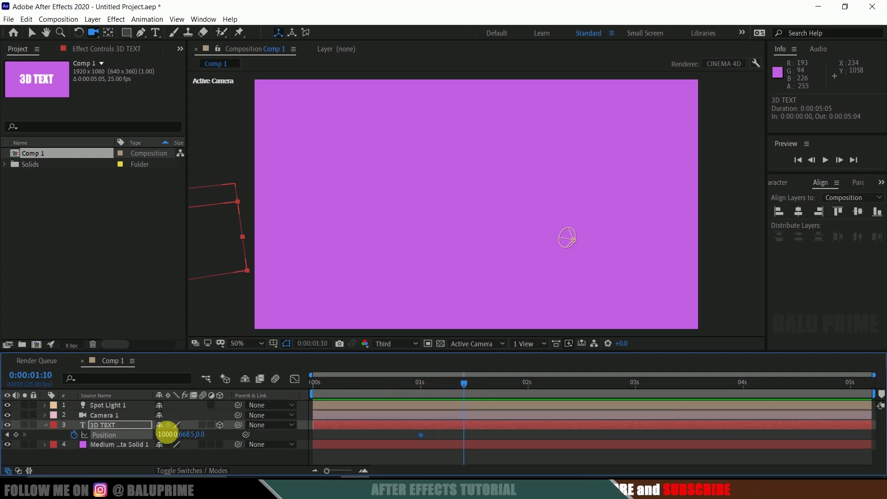
pyautogui.click(168, 434)
pyautogui.write('980')
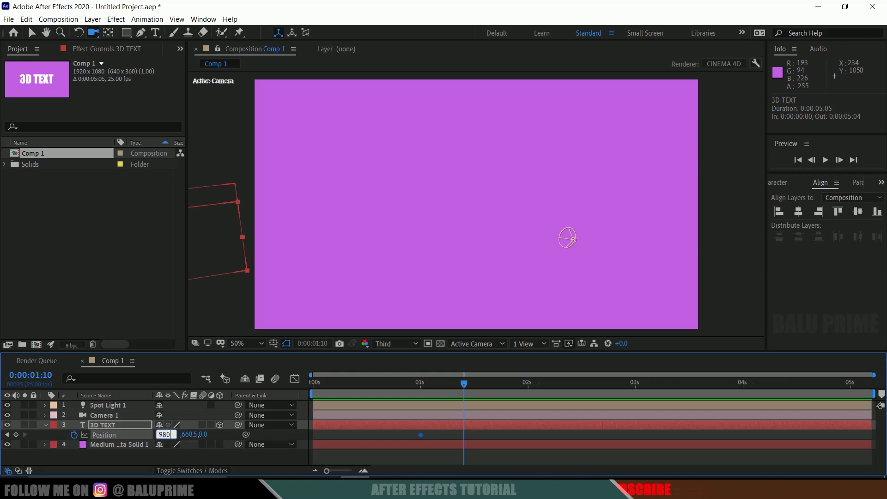
pyautogui.press('Return')
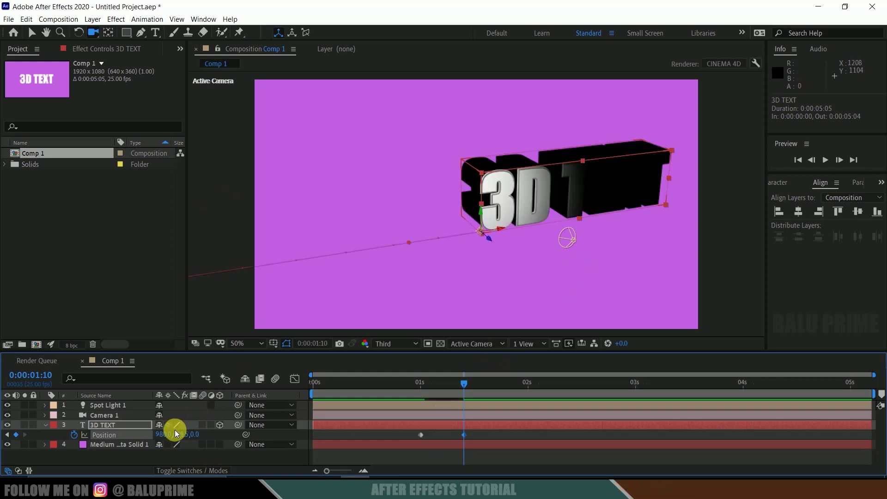
pyautogui.moveTo(175, 433); pyautogui.dragTo(62, 451)
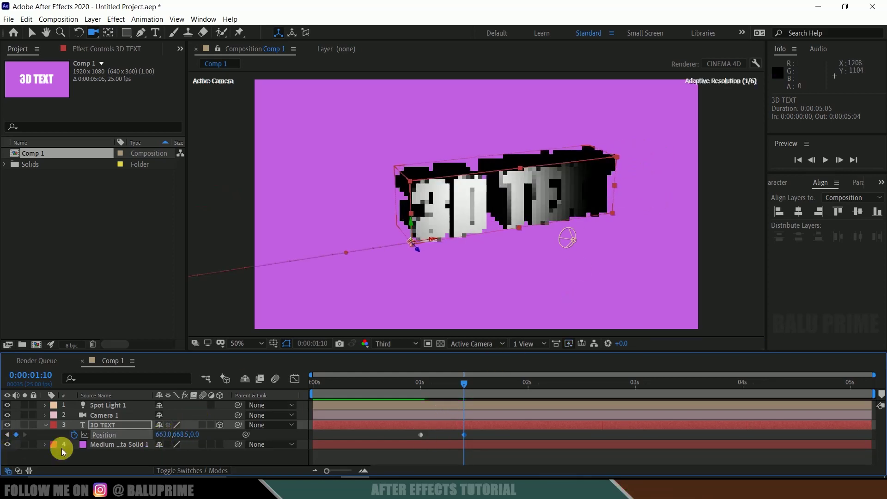
pyautogui.moveTo(173, 433)
pyautogui.mouseDown()
pyautogui.moveTo(60, 444)
pyautogui.moveTo(184, 443)
pyautogui.mouseUp()
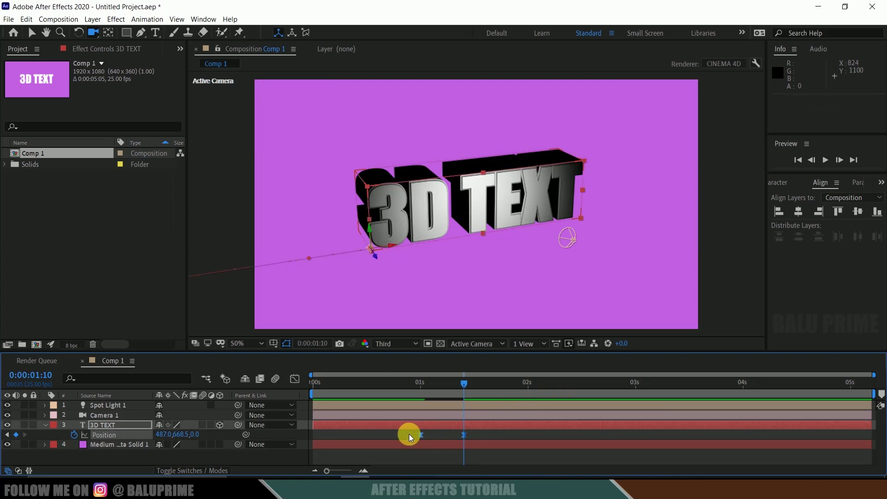
# Step: Drag the Position keyframes' influence handles in the Graph Editor's speed graph
pyautogui.click(296, 379)
pyautogui.rightClick(447, 413)
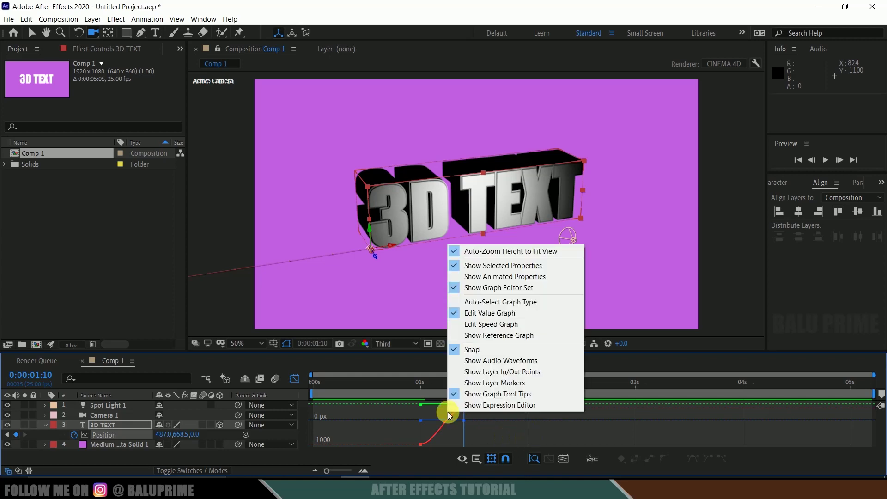
pyautogui.click(488, 324)
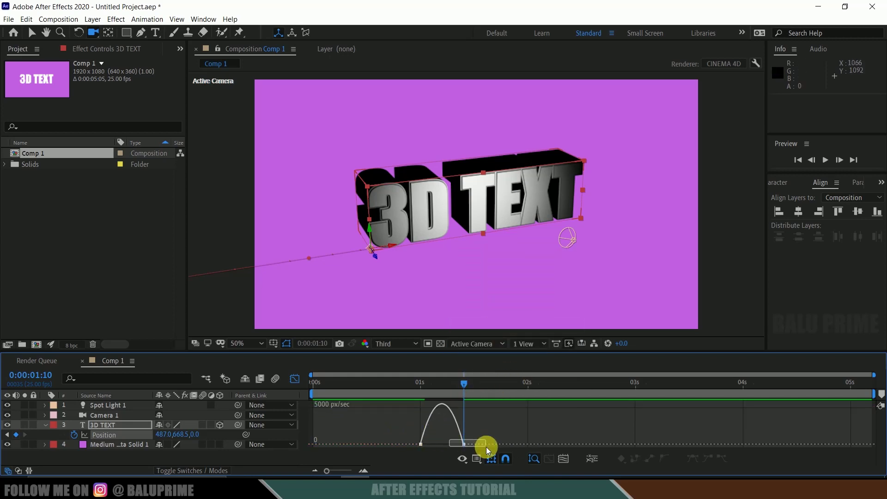
pyautogui.moveTo(451, 444)
pyautogui.mouseDown()
pyautogui.moveTo(443, 447)
pyautogui.moveTo(441, 435)
pyautogui.moveTo(465, 443)
pyautogui.mouseUp()
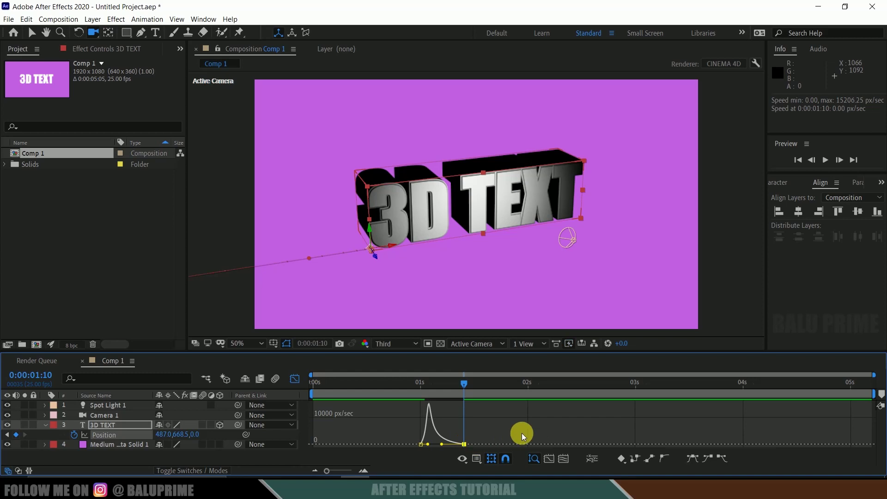
pyautogui.click(297, 380)
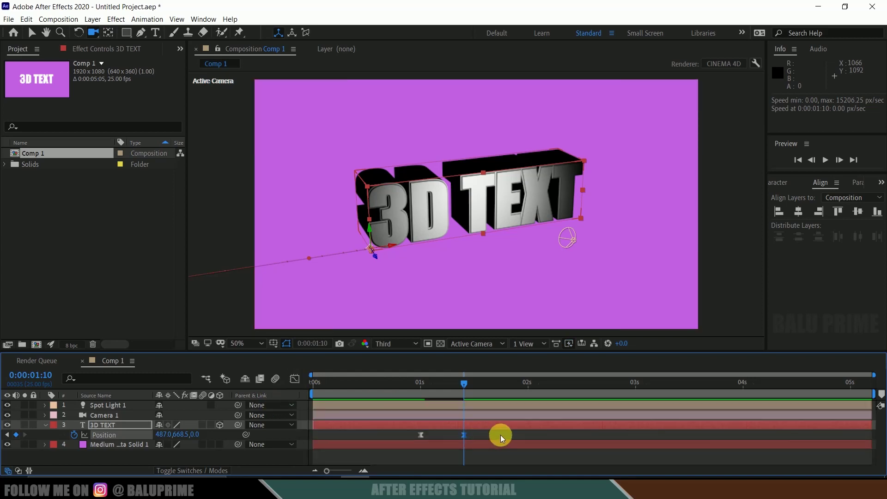
# Step: Preview the eased slide-in of the 3D TEXT from the left
pyautogui.press('space')
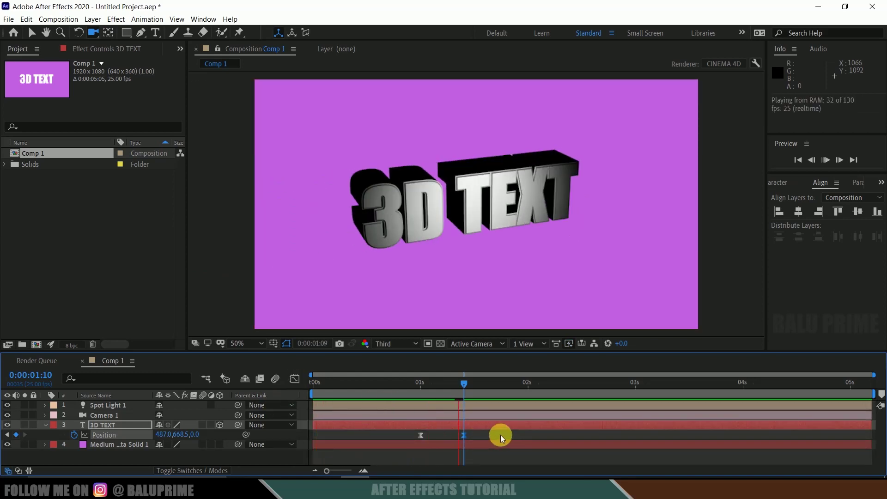